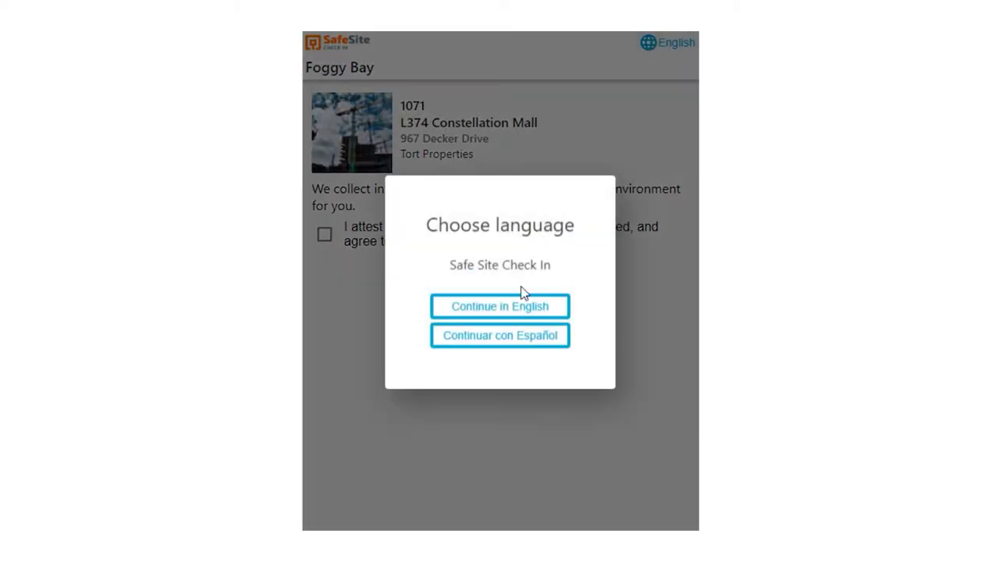
- Choose English, agree to the accuracy and privacy statement, start, and submit the pre-filled contact details
click(522, 308)
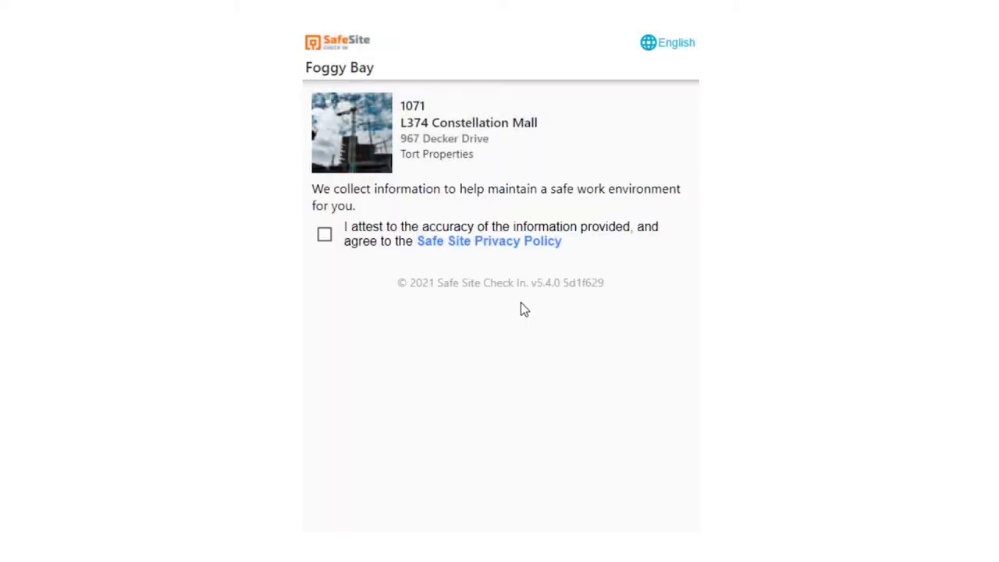
click(325, 235)
click(419, 295)
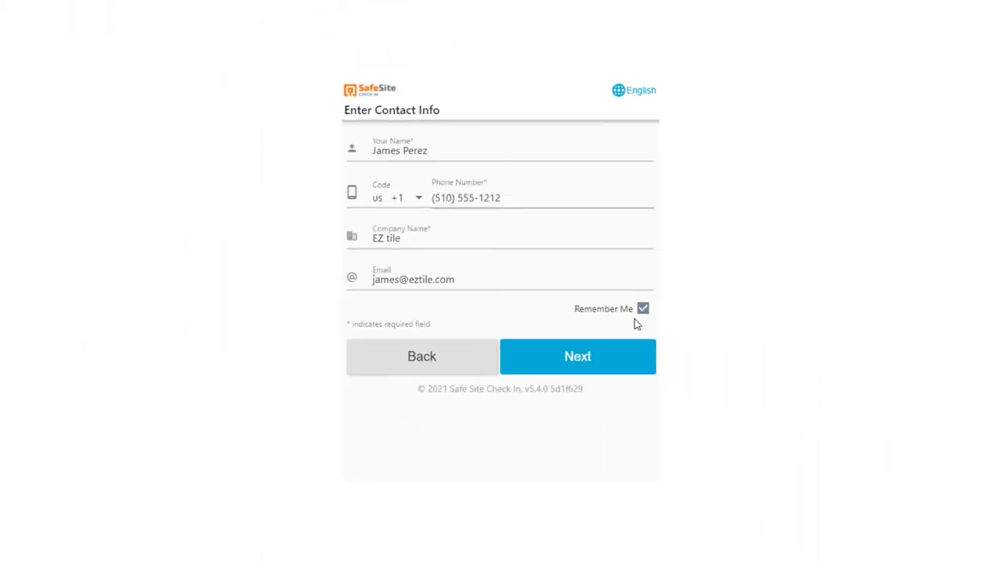
click(624, 369)
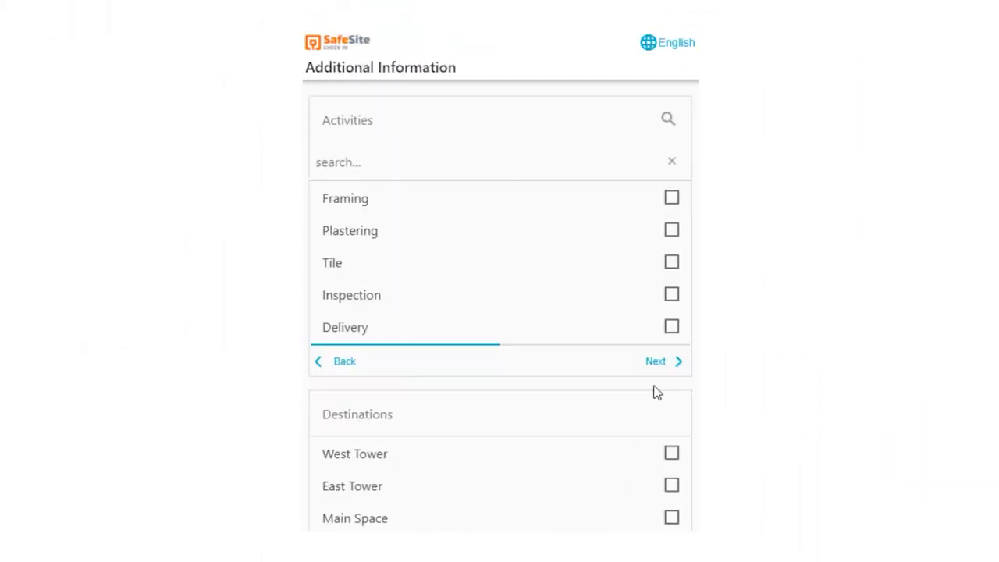
- Select the Tile activity with West Tower and Main Space destinations, then answer No to symptoms
click(672, 262)
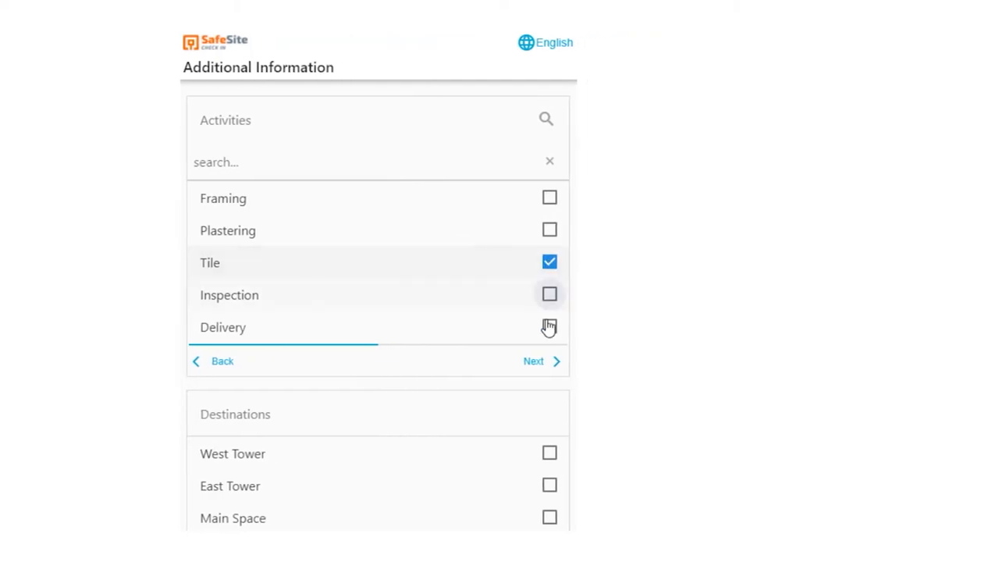
click(439, 454)
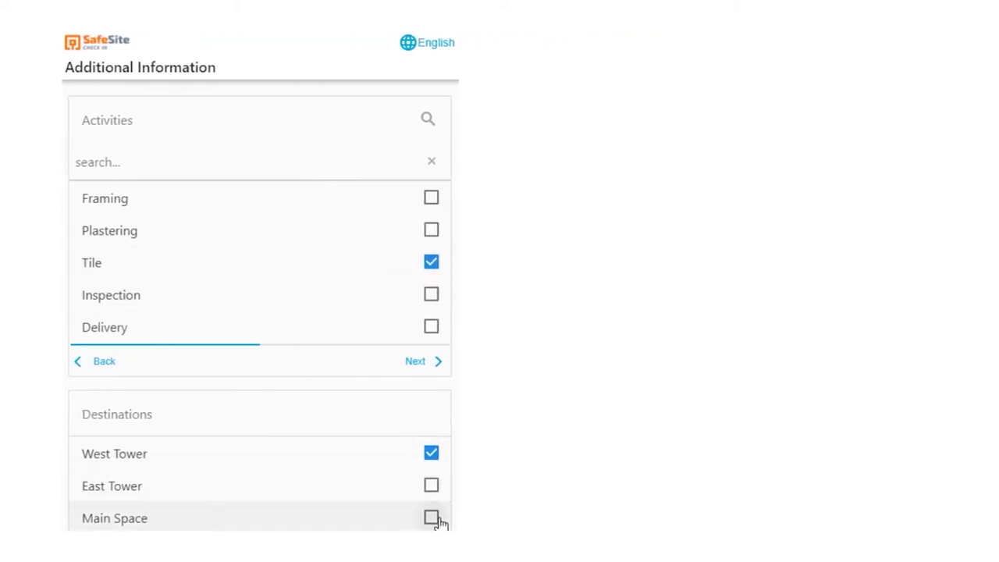
click(439, 517)
scroll(365, 428, down, 3)
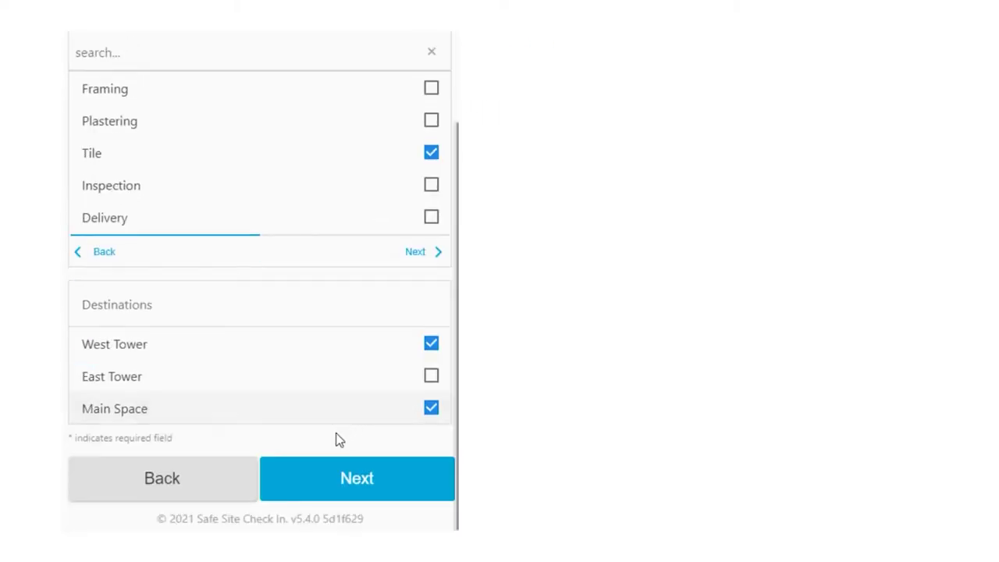
click(359, 479)
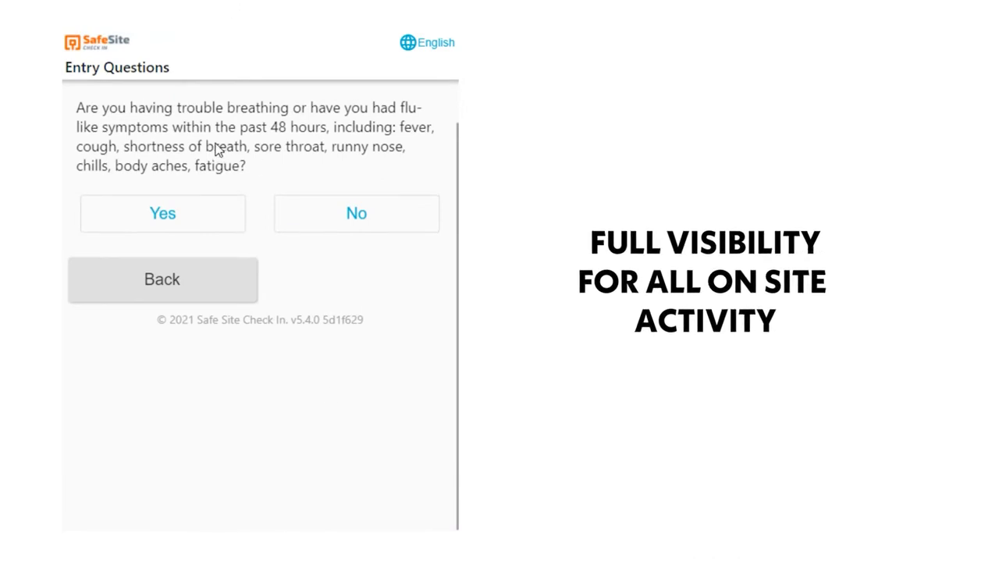
click(327, 215)
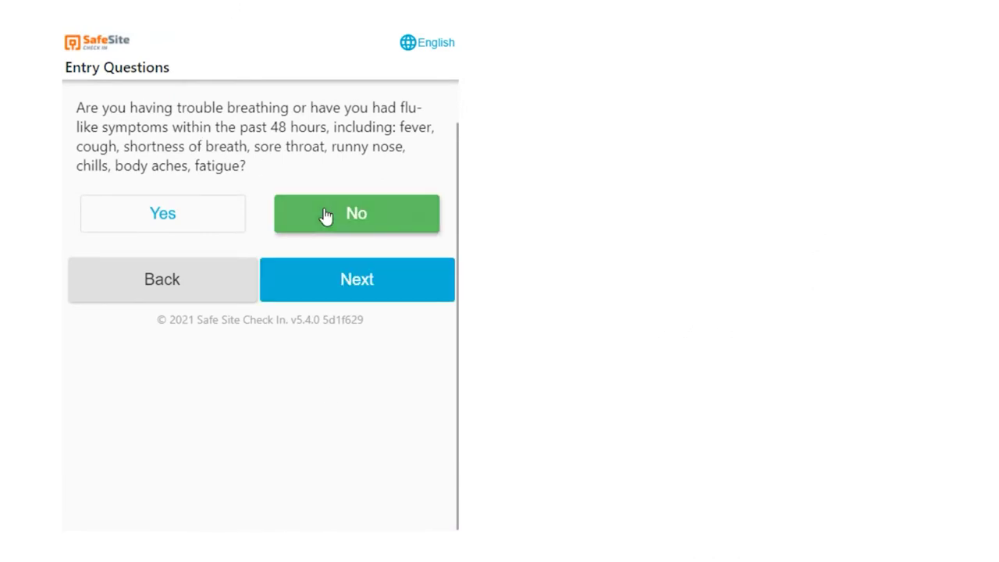
click(333, 278)
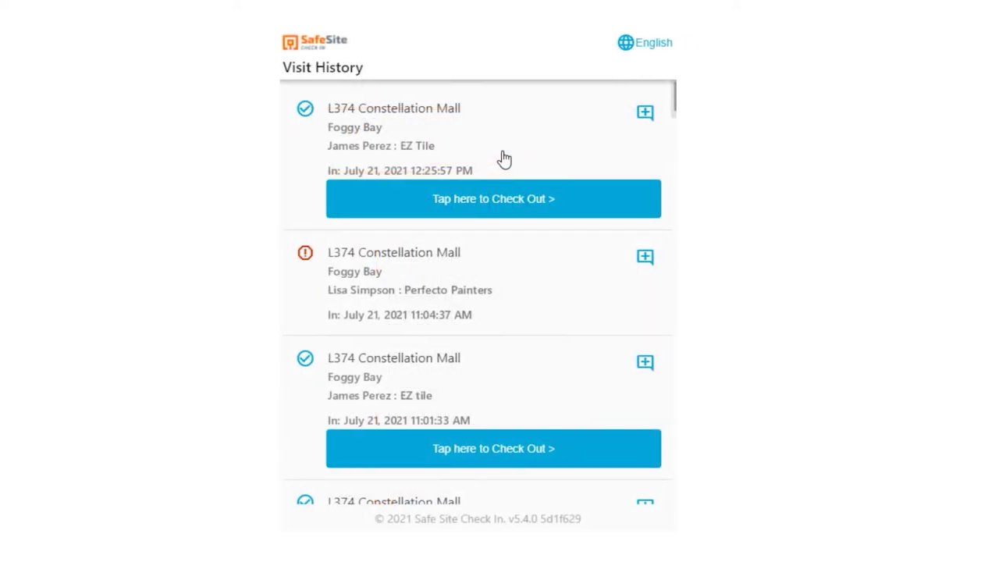
- Check out of the top L374 Constellation Mall visit, confirming Out at July 21, 2021 12:26:36 PM
scroll(503, 164, down, 10)
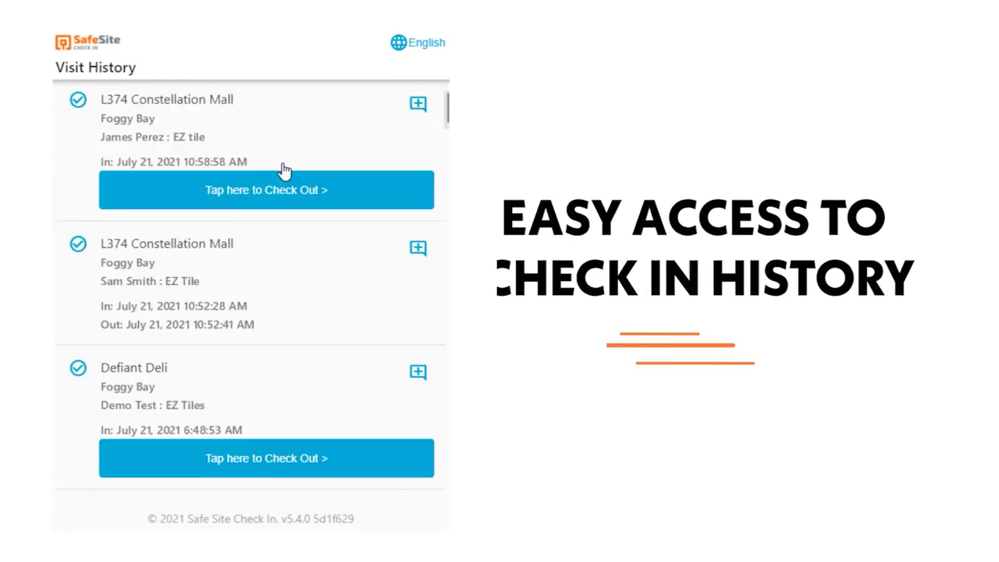
scroll(280, 181, down, 2)
scroll(280, 179, up, 8)
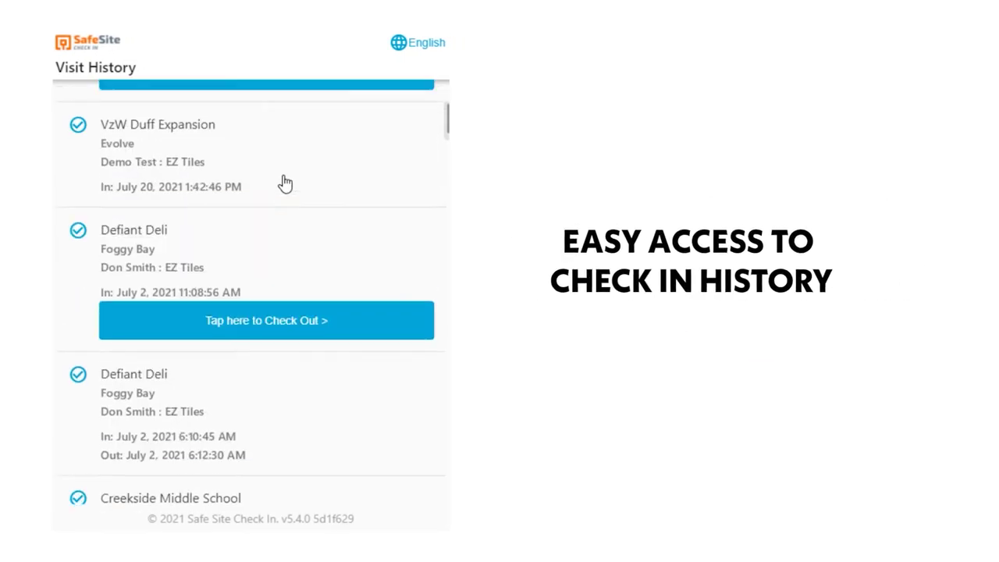
scroll(281, 177, up, 3)
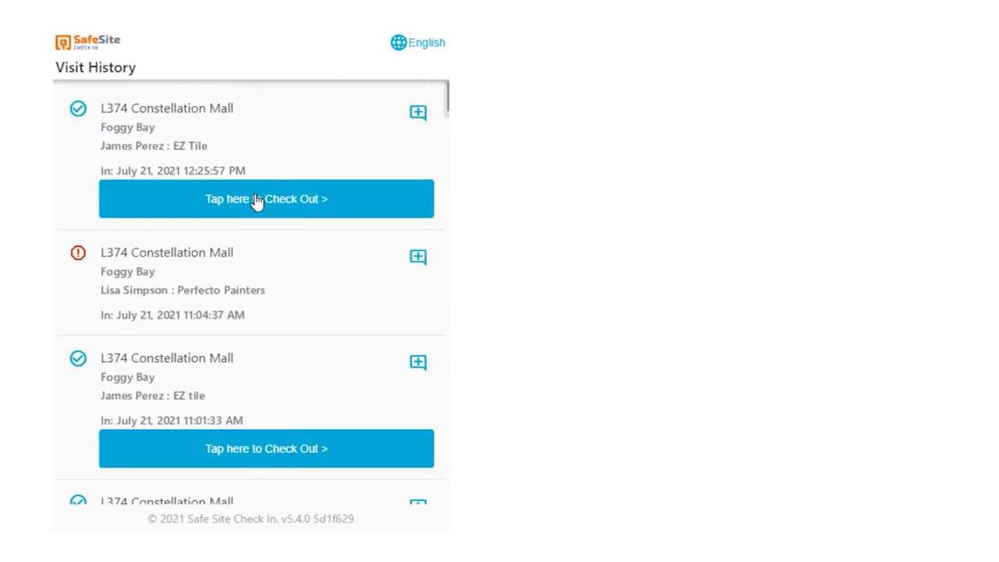
click(256, 200)
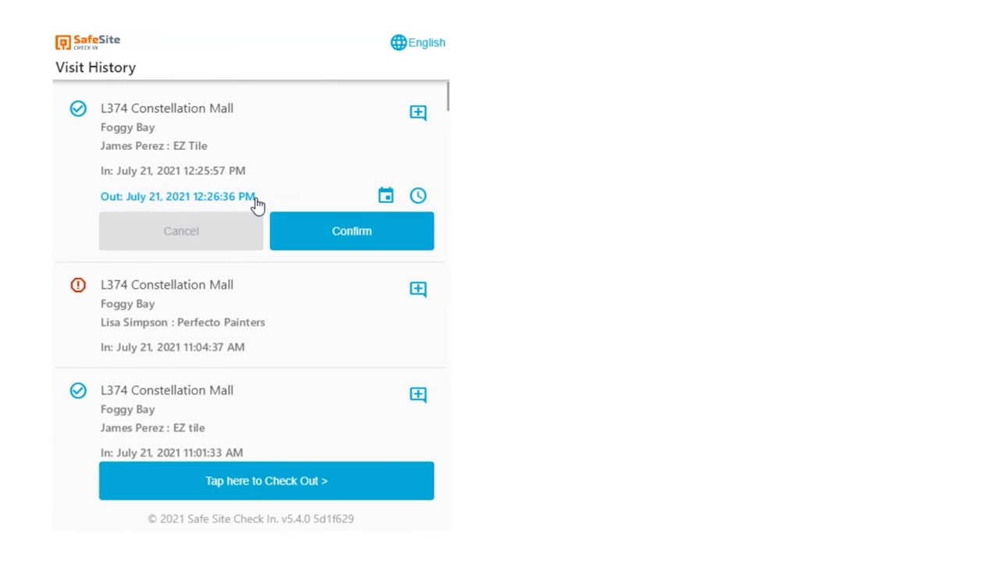
click(341, 231)
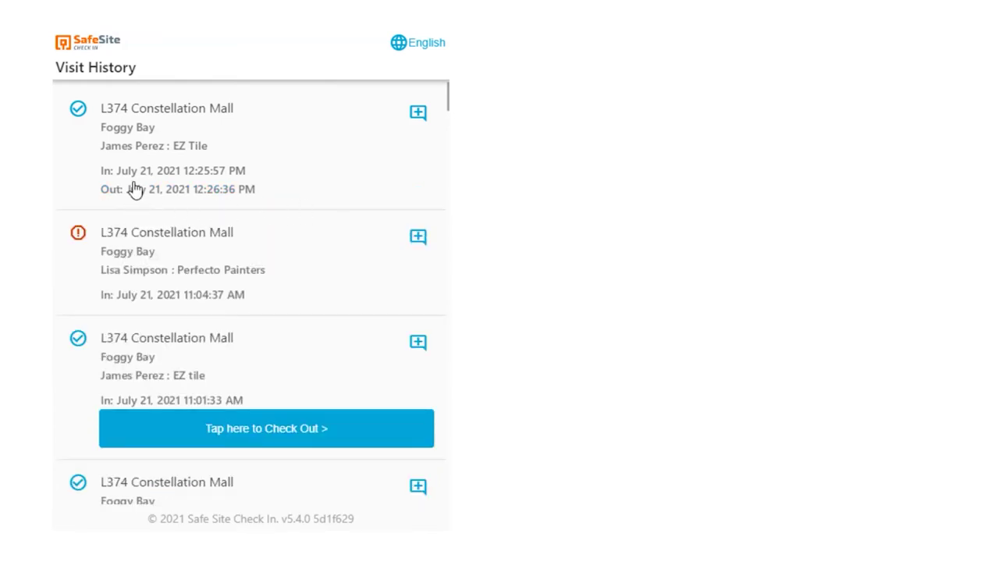
- Add a General observation 'This morning's donuts were great.' to the newest visit and save it
click(418, 114)
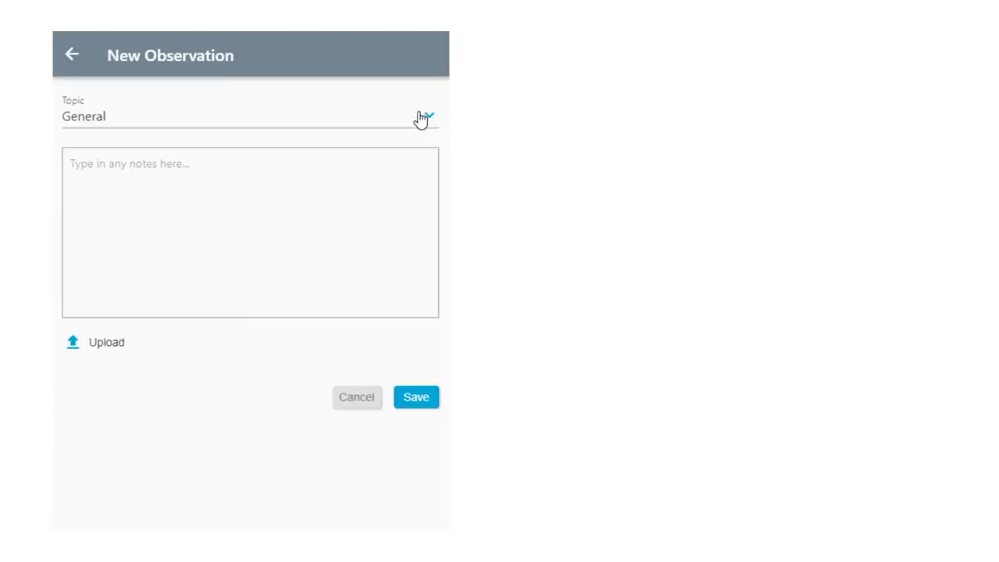
click(162, 178)
text(This morning's donuts were great.)
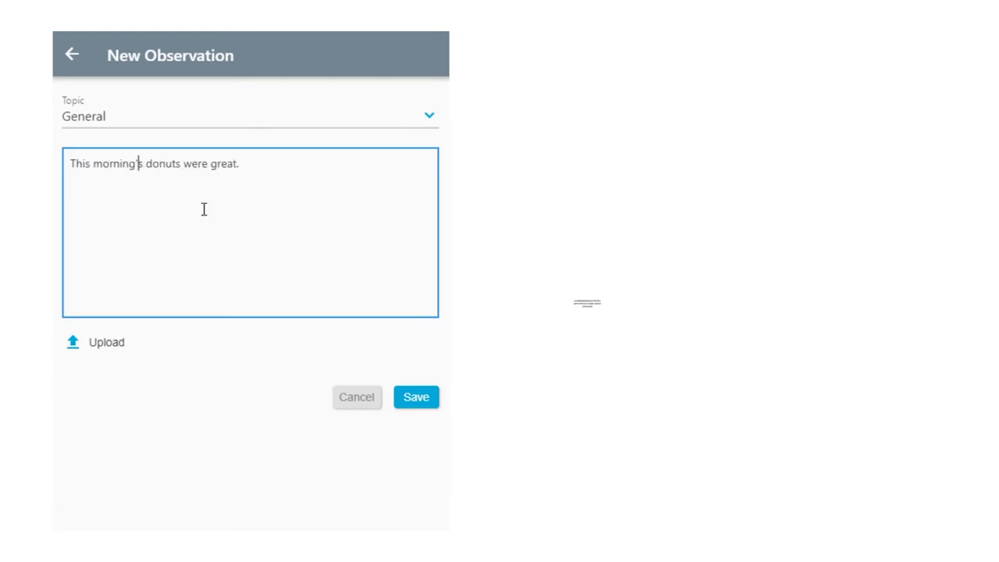
click(417, 398)
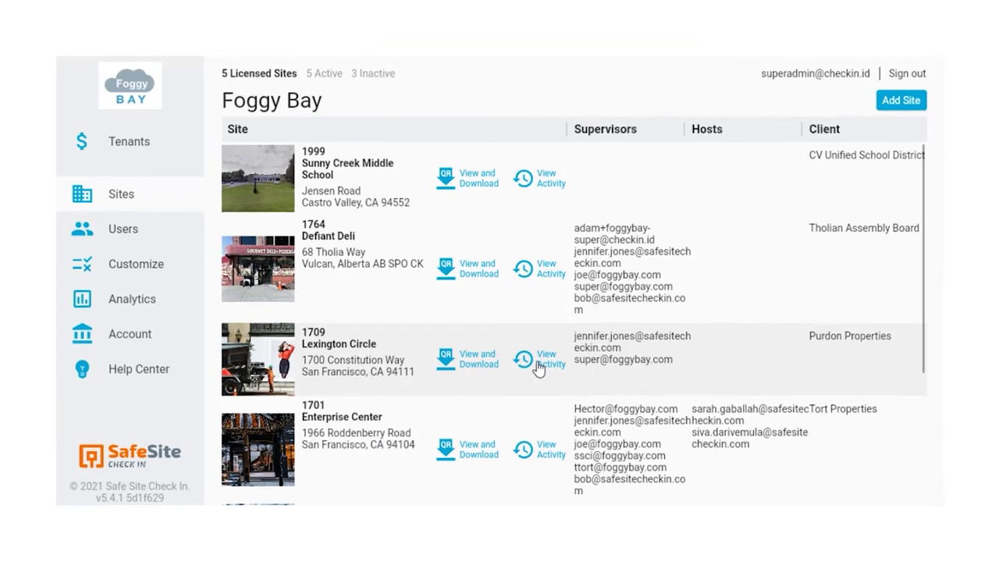
- List Lexington Circle's visitors for the last 7 days (all 38), view Android Z's entry, then open Observations
click(538, 367)
click(288, 170)
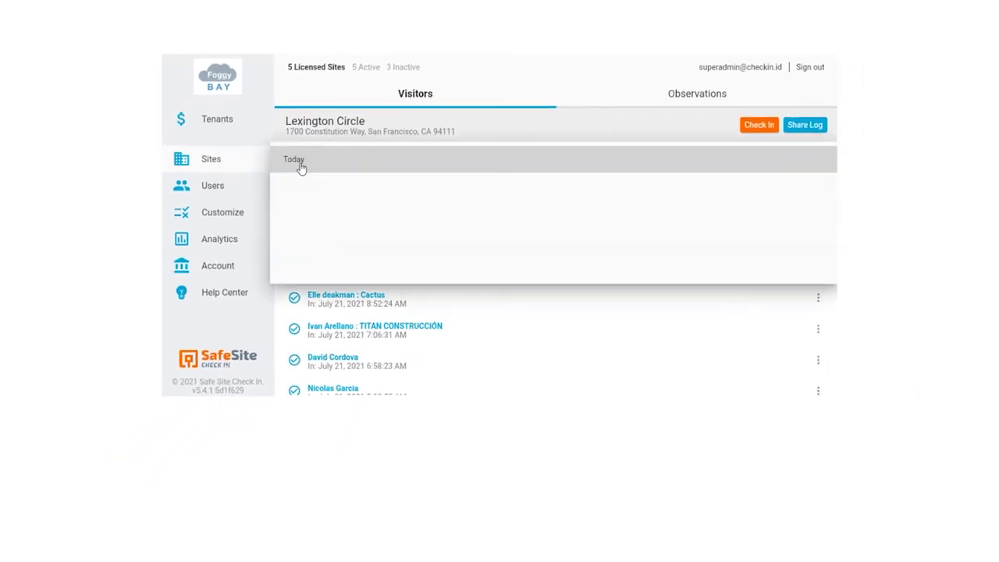
click(286, 225)
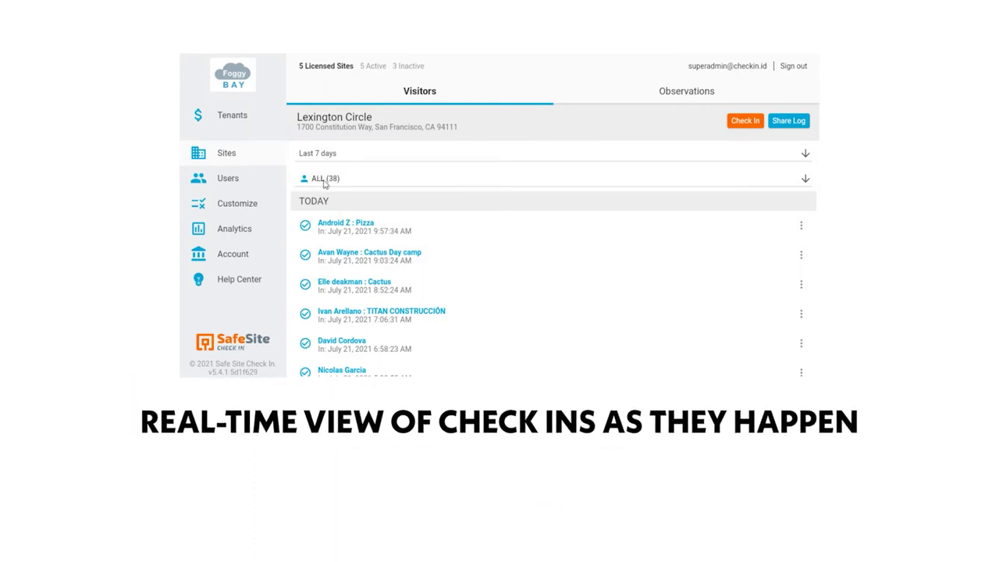
click(324, 178)
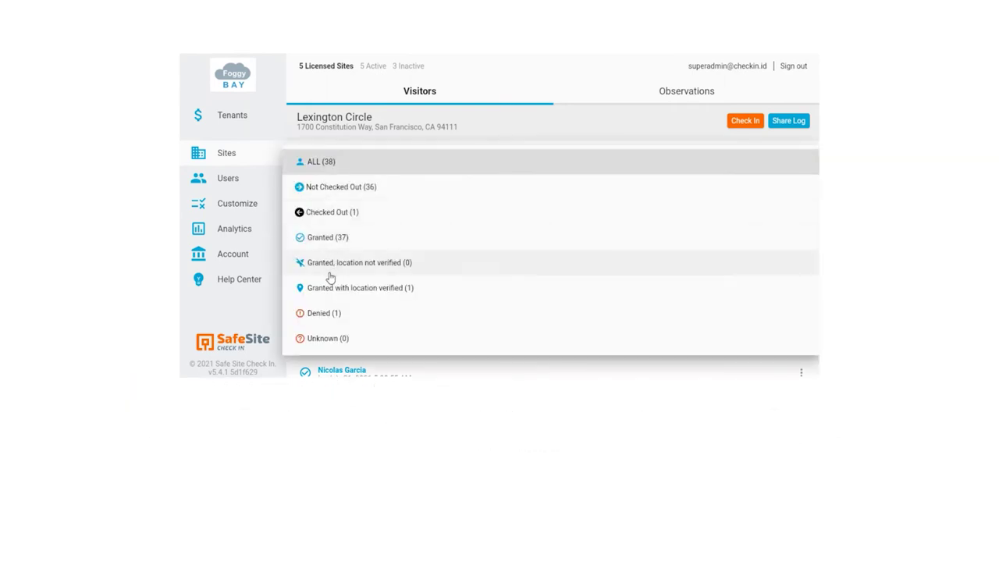
click(390, 172)
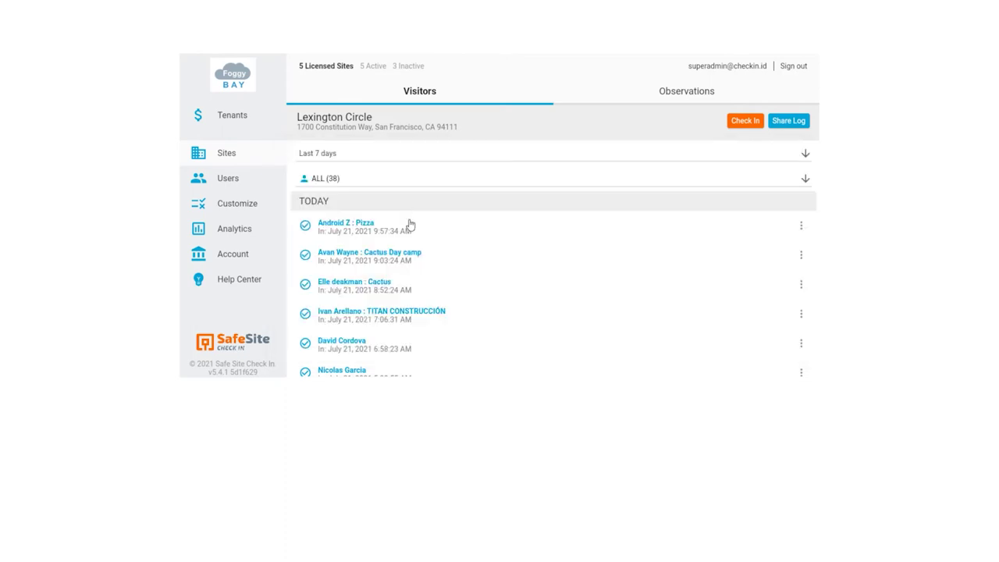
click(352, 226)
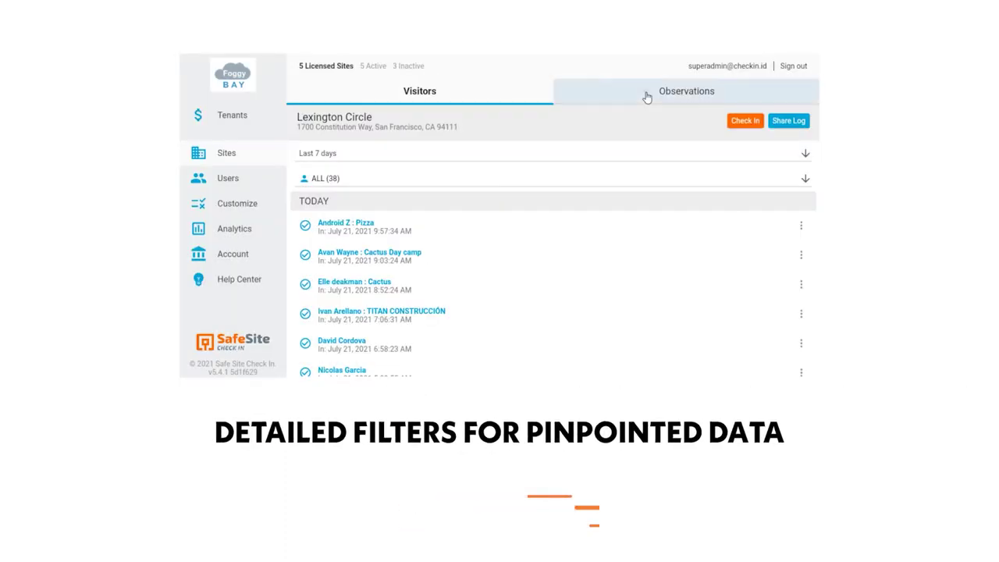
click(645, 94)
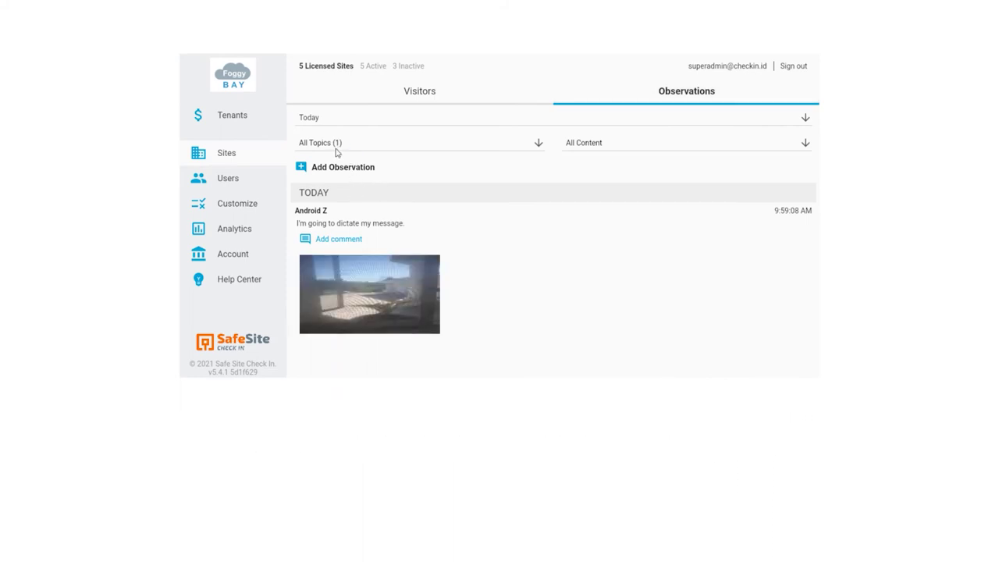
- Add a Safety observation that the floor space is cleaned and ready for supplies, attaching the Area Cleaned photo
click(308, 167)
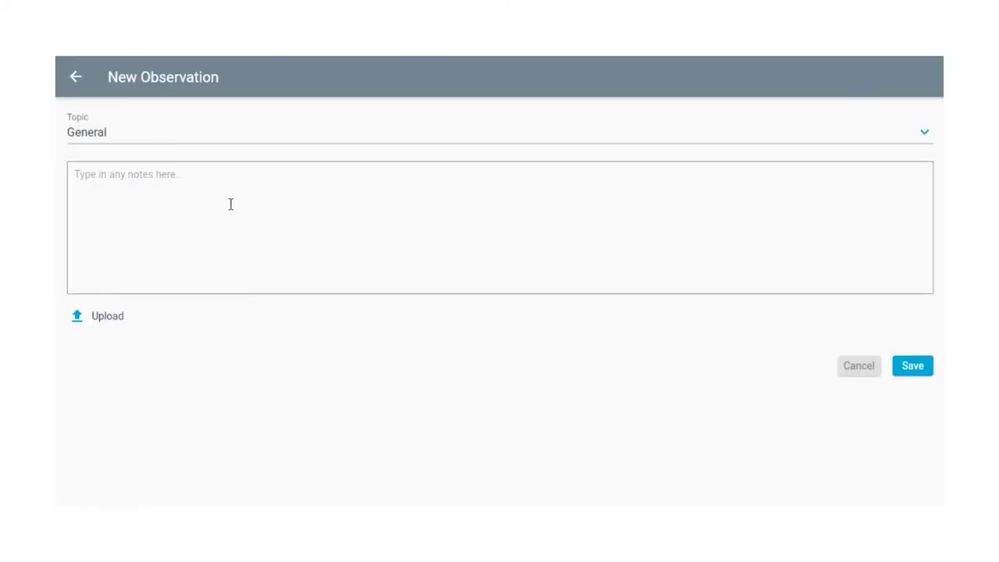
click(78, 133)
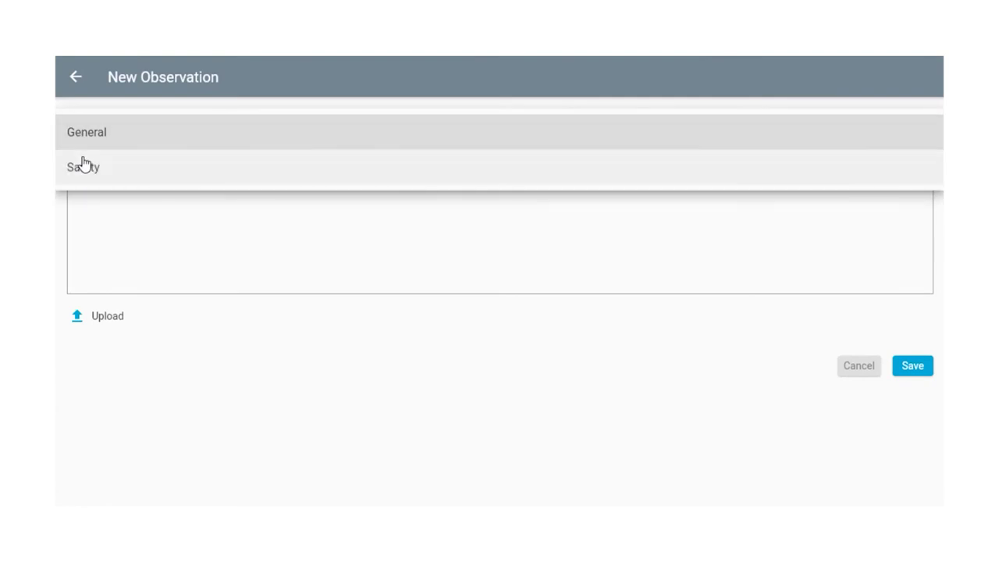
click(83, 164)
click(109, 203)
text(The floor space has been cleaned and is ready for supplies ot be delviered.)
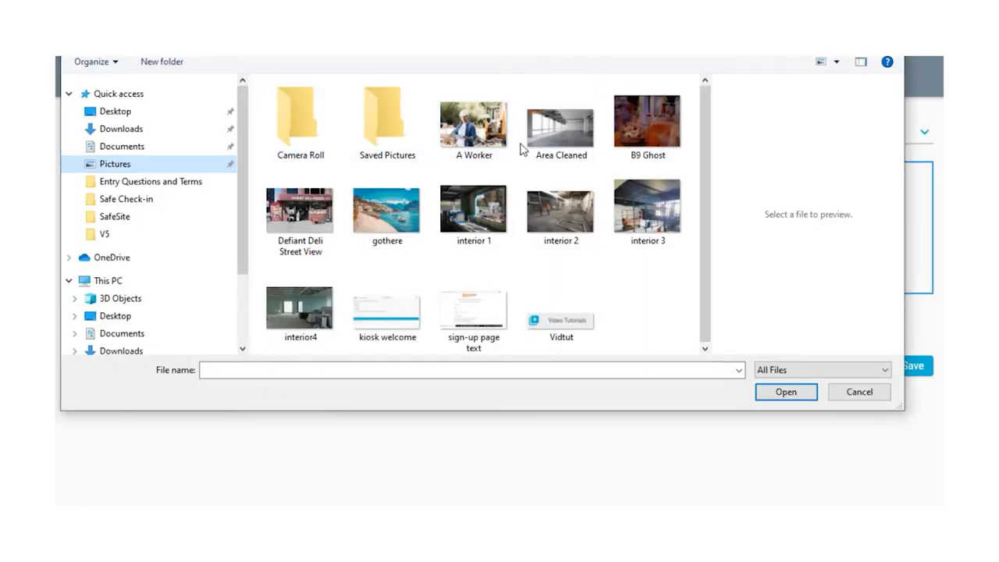
click(537, 141)
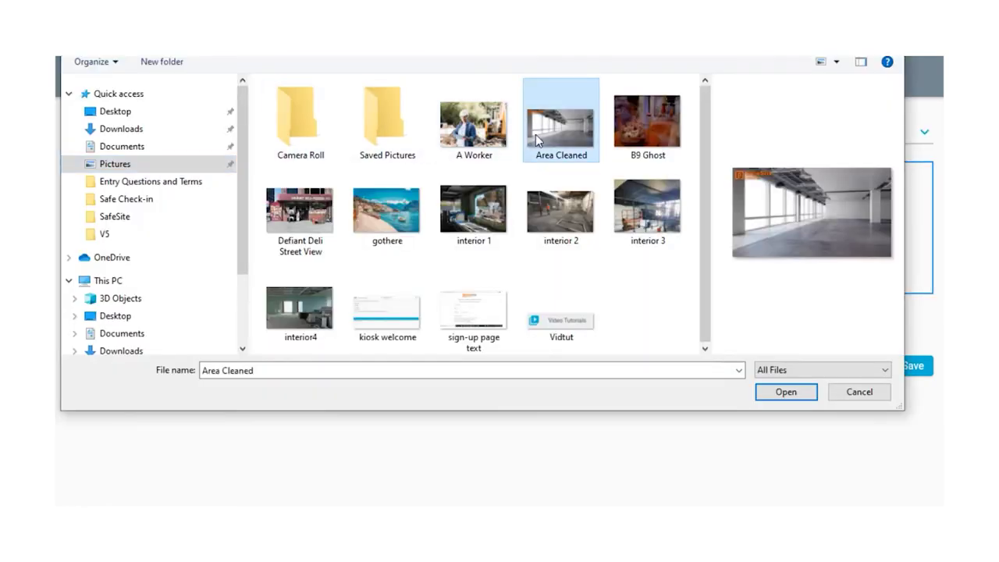
click(784, 392)
scroll(757, 429, down, 2)
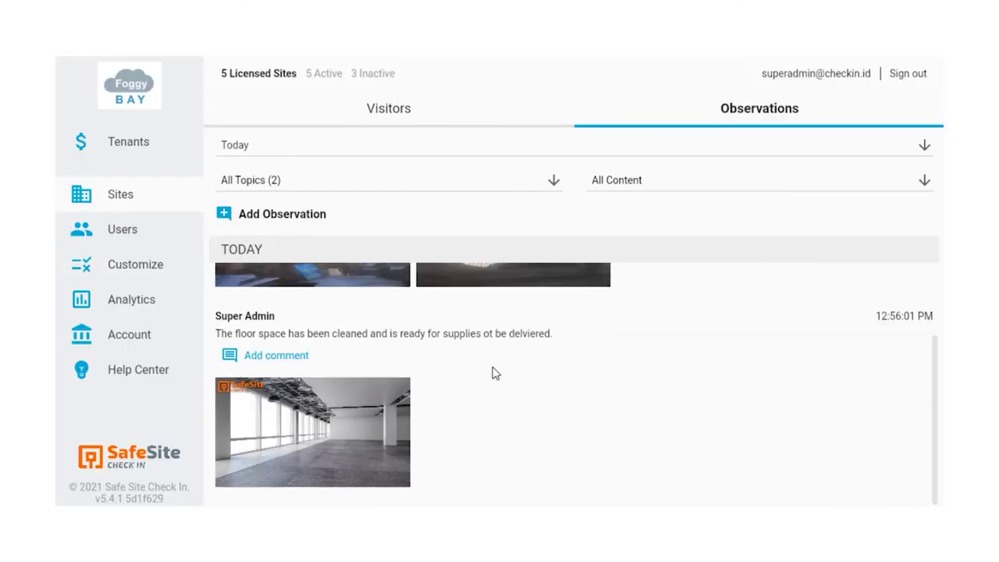
- From the visitor list, set up a Today PDF check-in log share, then cancel without sending
click(385, 88)
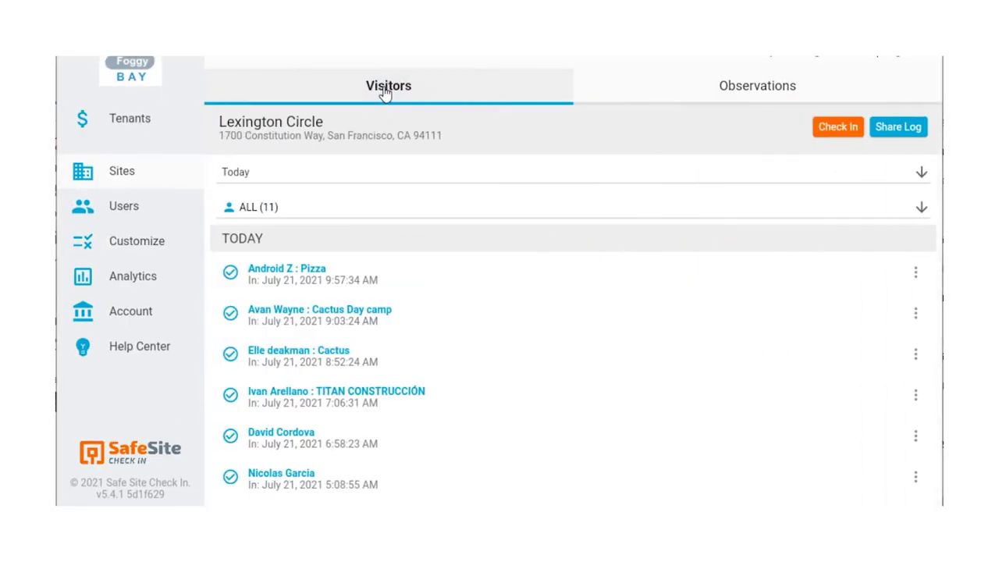
click(897, 128)
click(691, 214)
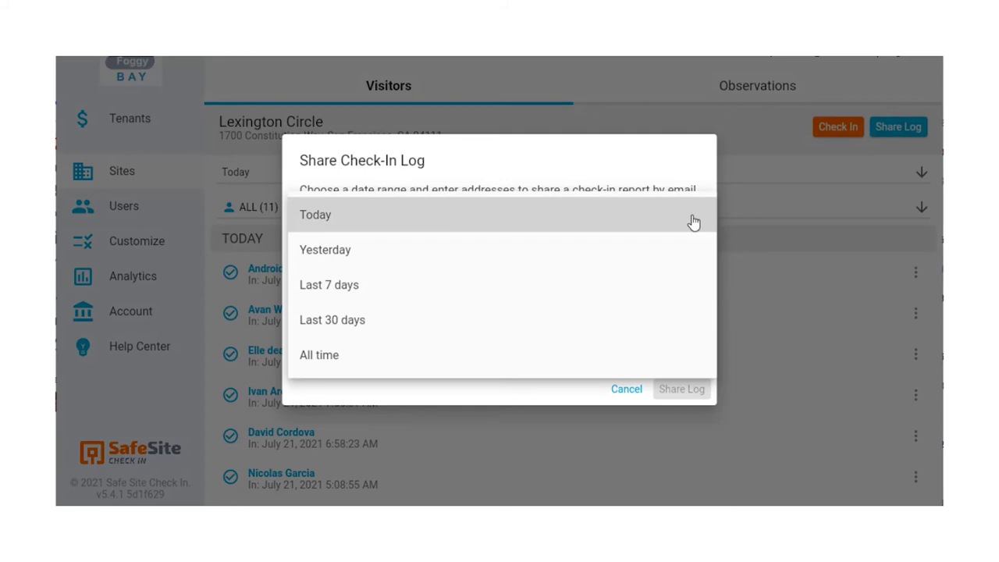
click(695, 226)
click(692, 253)
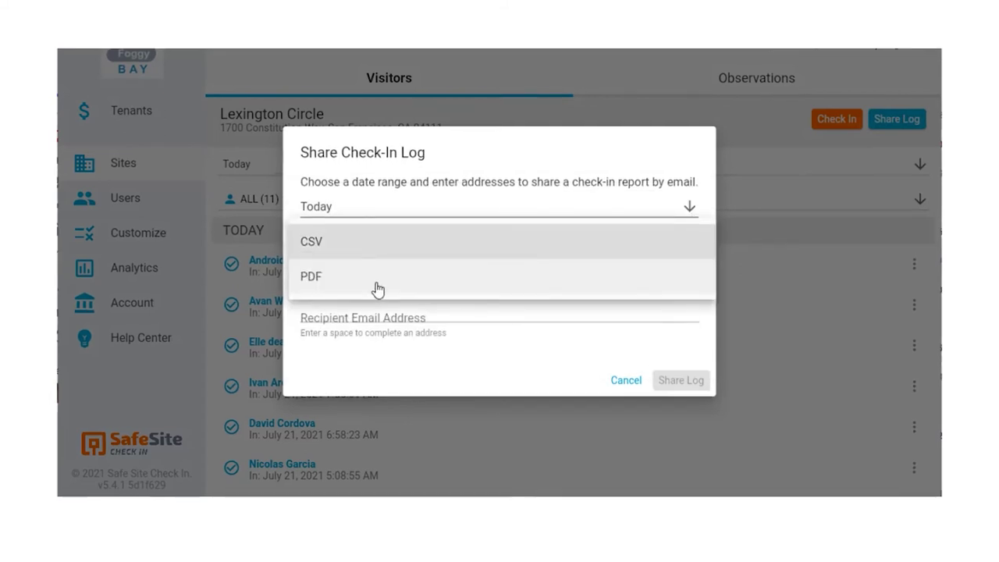
click(379, 287)
click(421, 277)
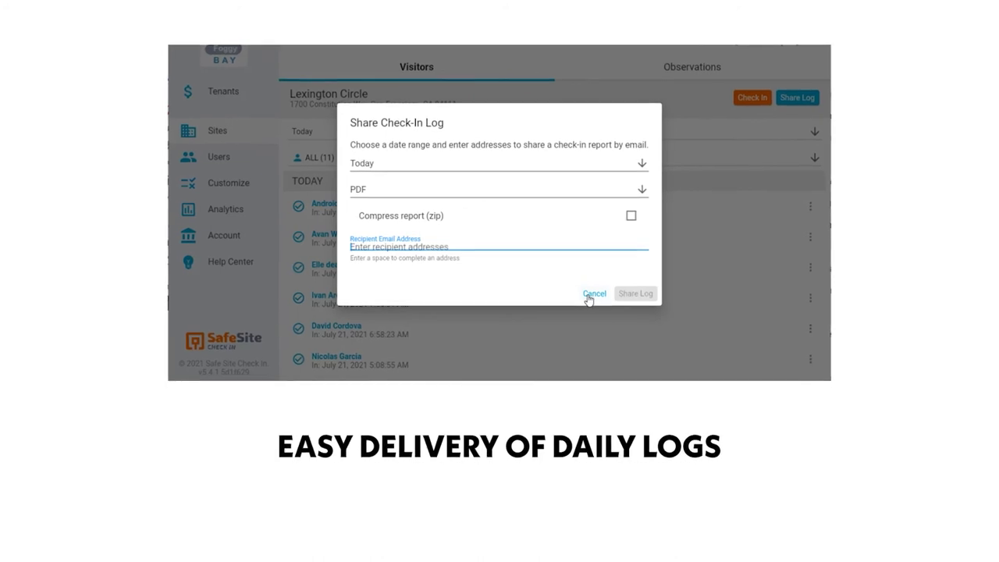
click(592, 296)
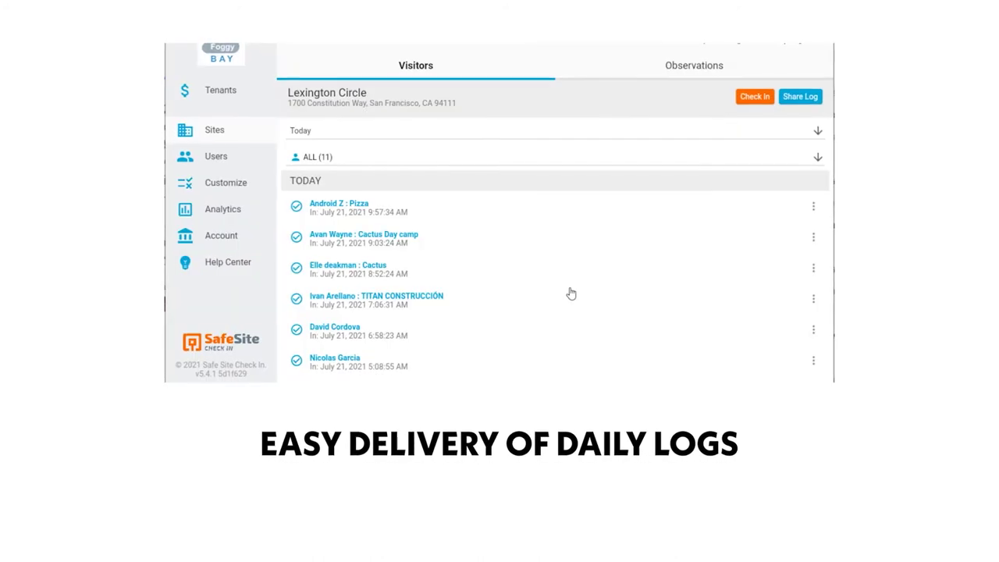
- Go to Analytics and scroll through the available metrics and visitor reports
click(220, 209)
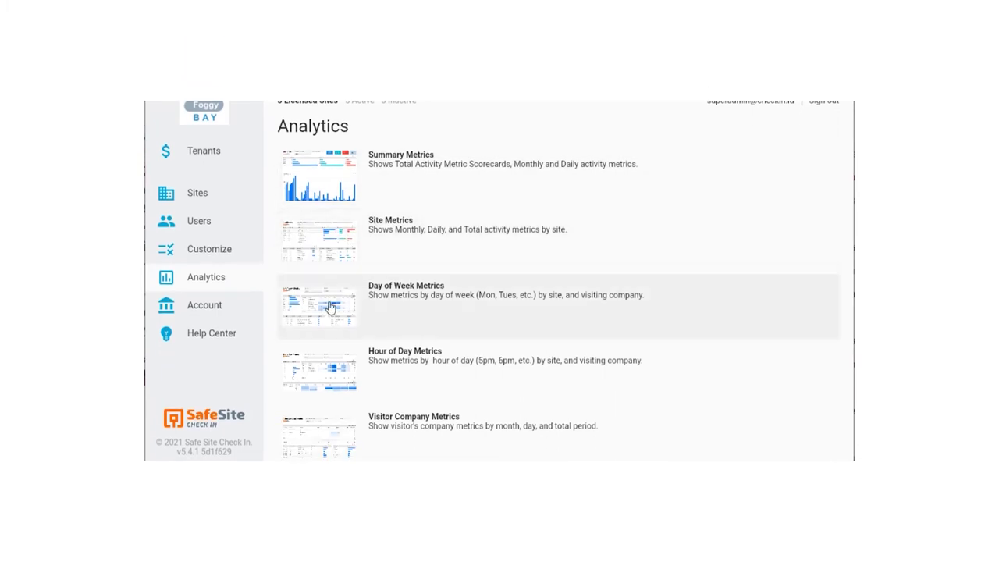
scroll(447, 341, down, 4)
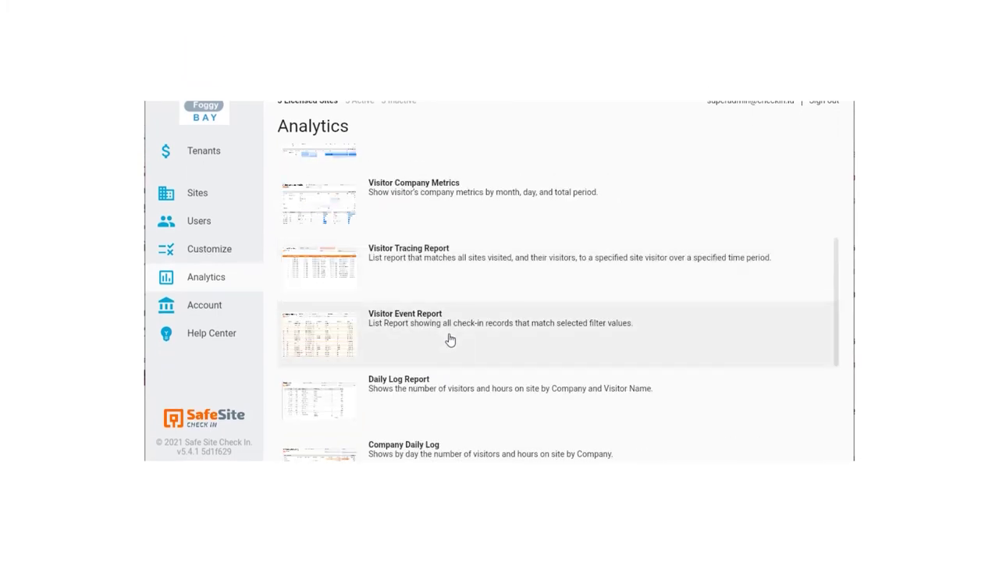
scroll(449, 337, down, 2)
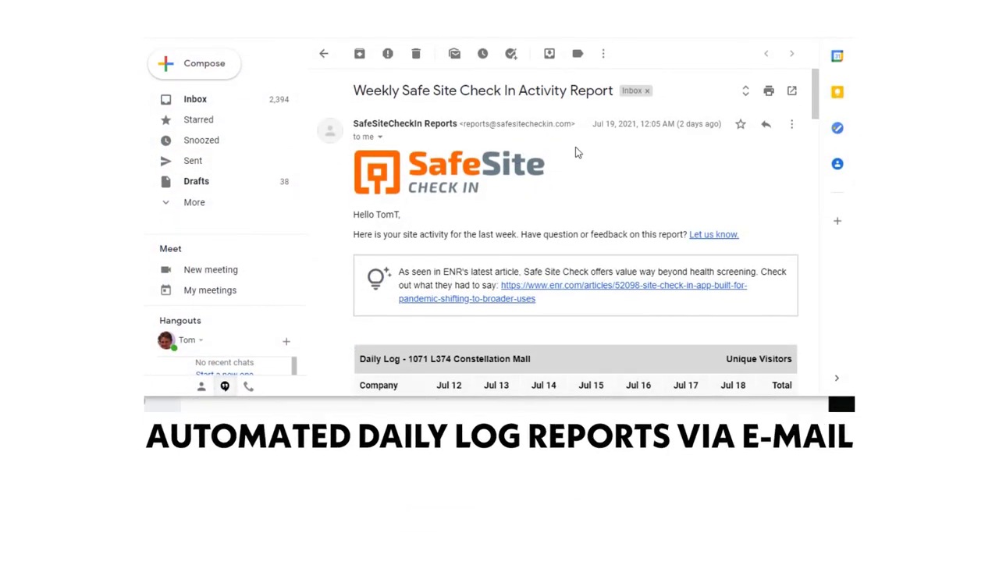
- Read through the weekly activity report email, then go to Resources > Help Center on safesitecheckin.com
scroll(578, 156, down, 5)
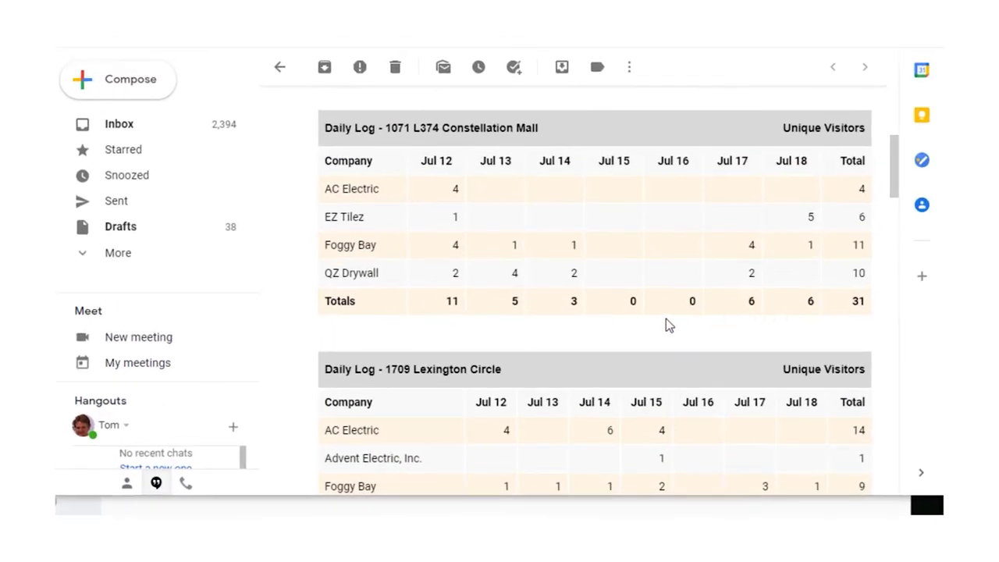
scroll(666, 323, down, 7)
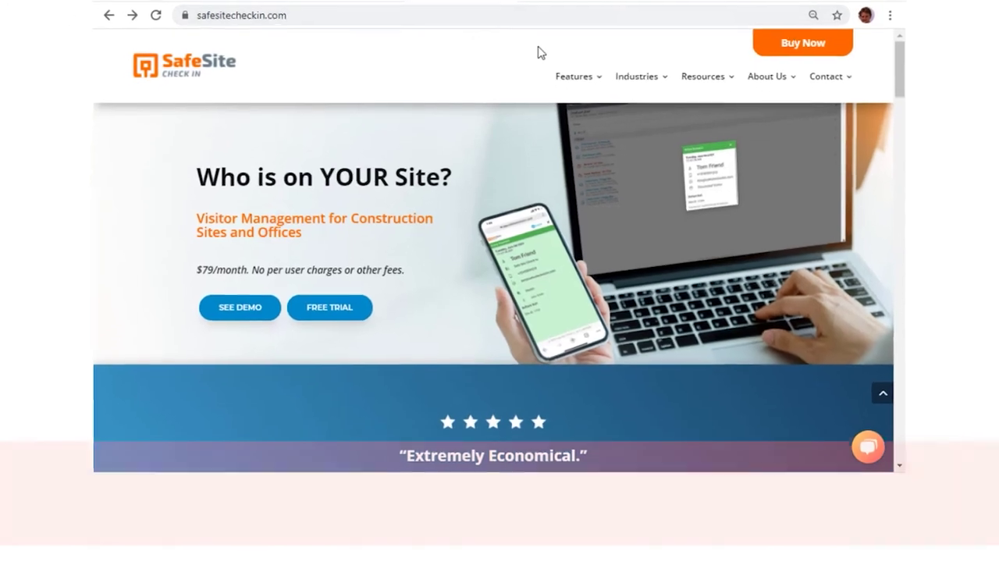
mouse_move(676, 60)
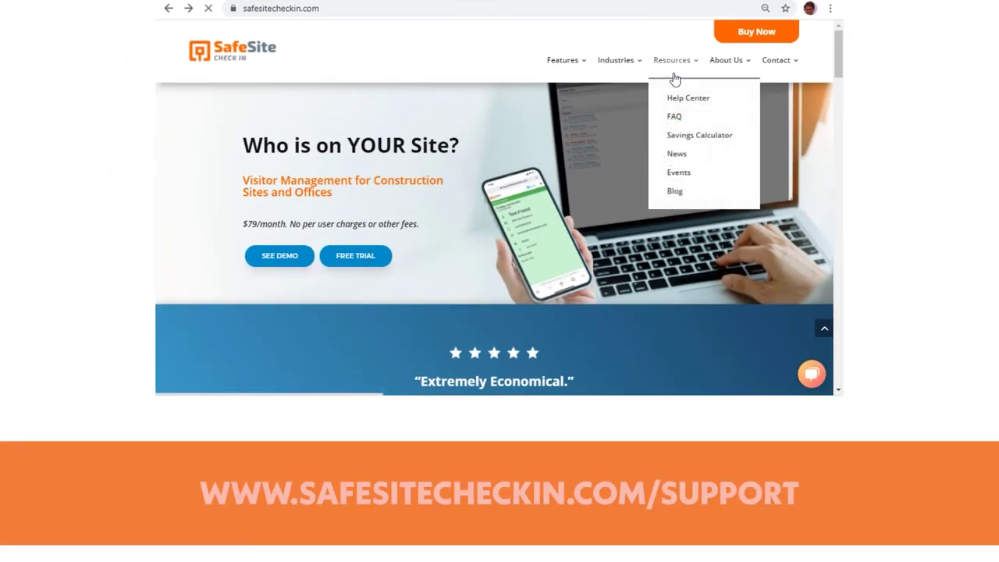
click(673, 97)
click(468, 201)
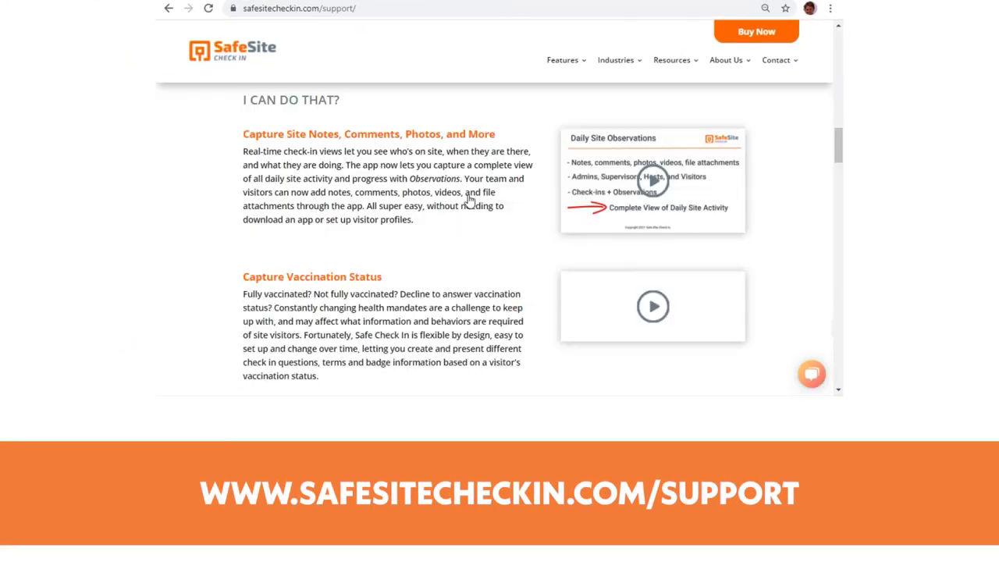